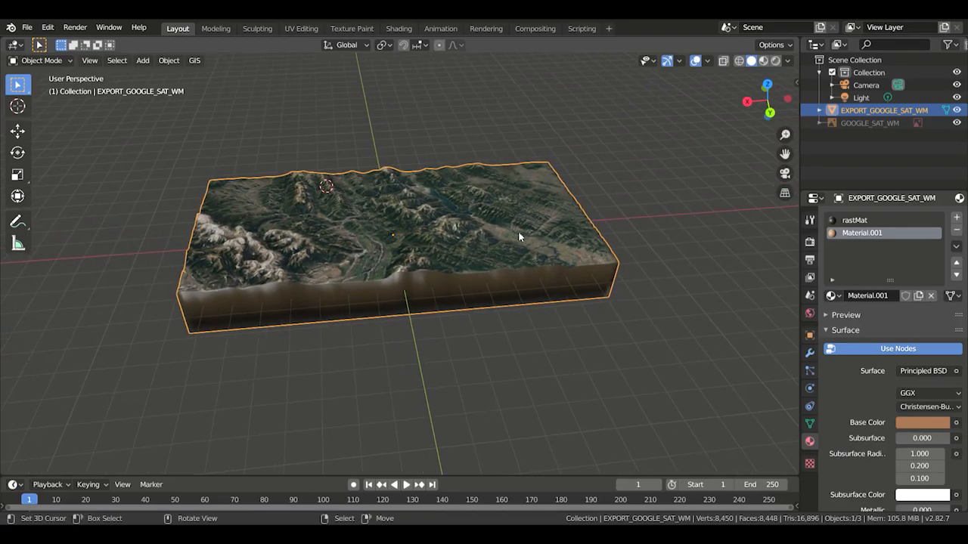
- Examine the finished mountain terrain block and its solid sides from several angles and distances
{"action": "middle_click_drag", "start_coordinate": [519, 236], "coordinate": [419, 223]}
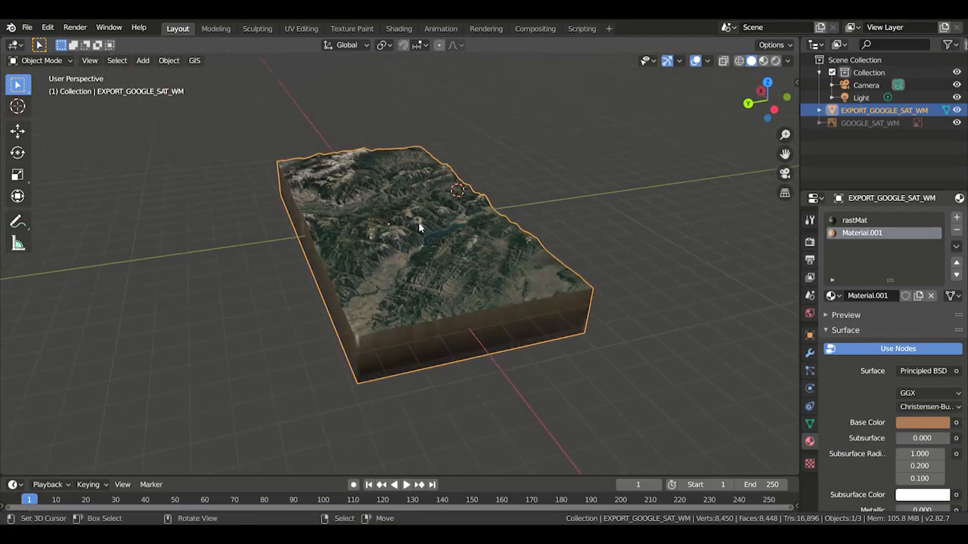
{"action": "scroll", "coordinate": [420, 227], "scroll_direction": "up", "scroll_amount": 5}
{"action": "scroll", "coordinate": [543, 228], "scroll_direction": "down", "scroll_amount": 5}
{"action": "middle_click_drag", "start_coordinate": [544, 225], "coordinate": [426, 241]}
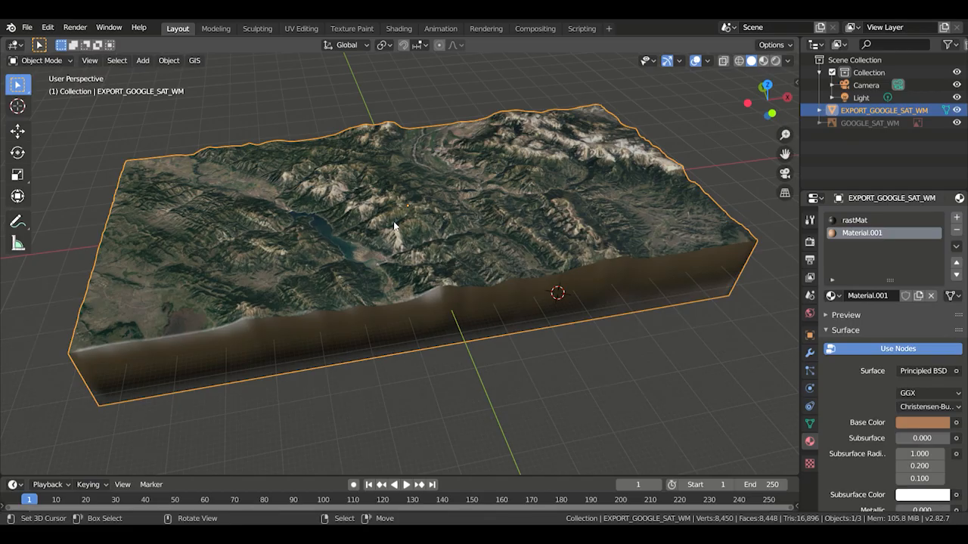
{"action": "left_click", "coordinate": [198, 61]}
{"action": "middle_click_drag", "start_coordinate": [408, 344], "coordinate": [448, 218]}
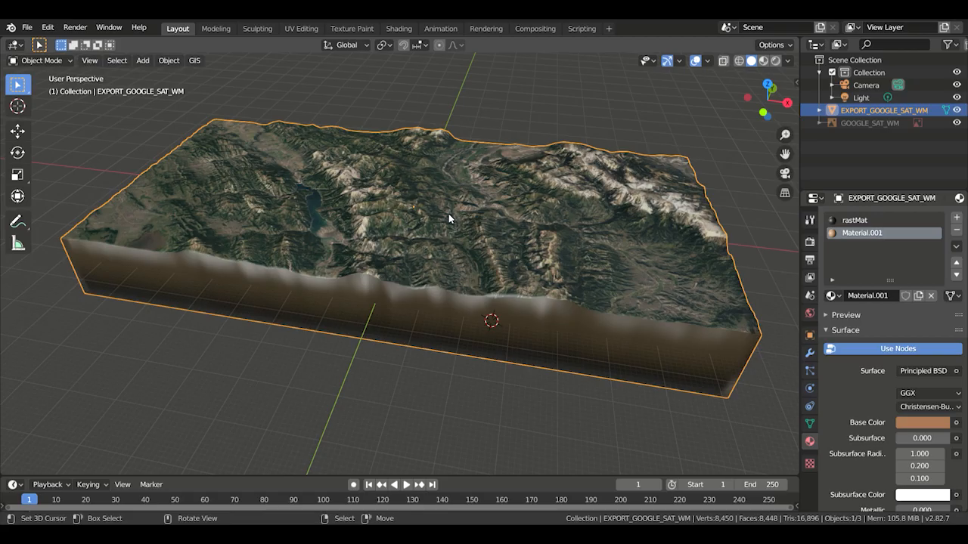
{"action": "left_click", "coordinate": [48, 27]}
{"action": "middle_click_drag", "start_coordinate": [351, 96], "coordinate": [402, 164]}
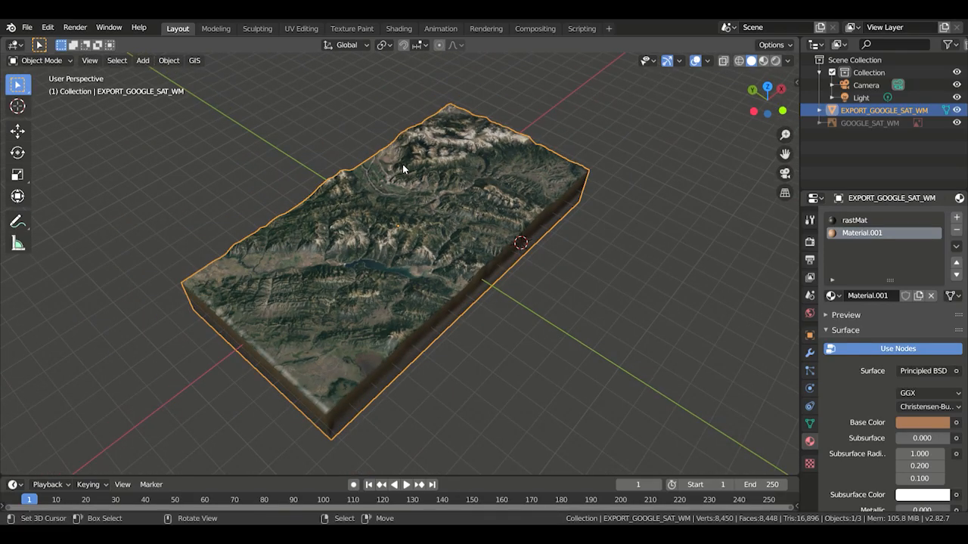
- Delete the selected terrain block and load a Google Satellite basemap
{"action": "key", "text": "Delete"}
{"action": "middle_click_drag", "start_coordinate": [395, 264], "coordinate": [228, 68]}
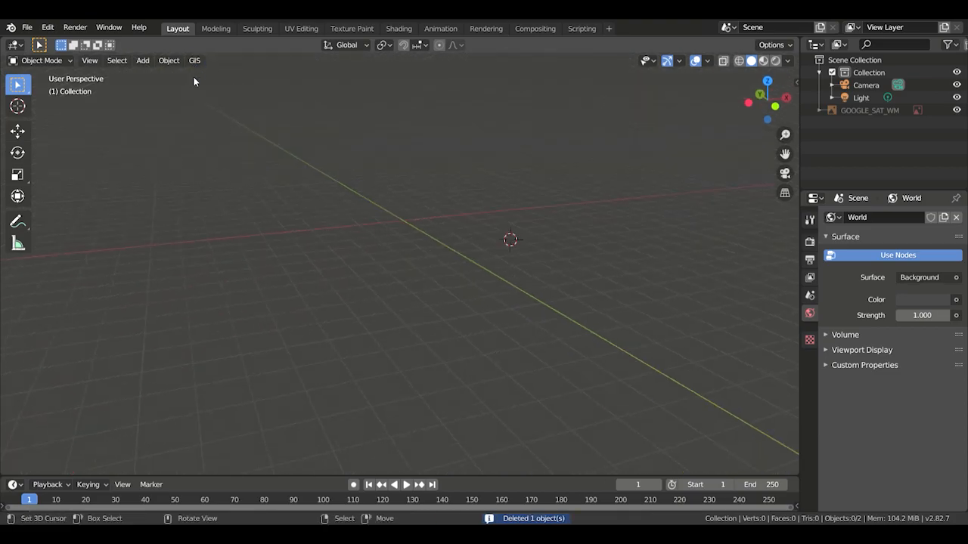
{"action": "left_click", "coordinate": [198, 66]}
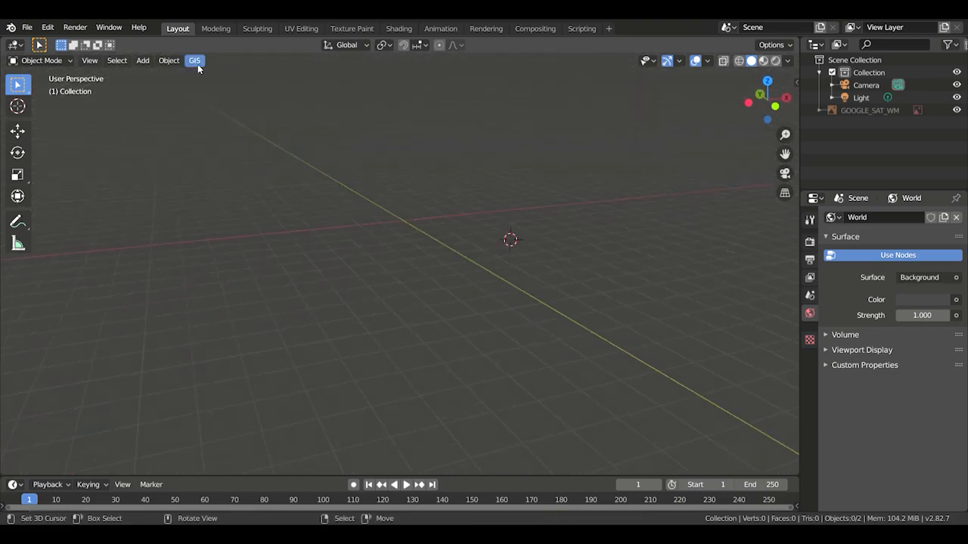
{"action": "mouse_move", "coordinate": [222, 98]}
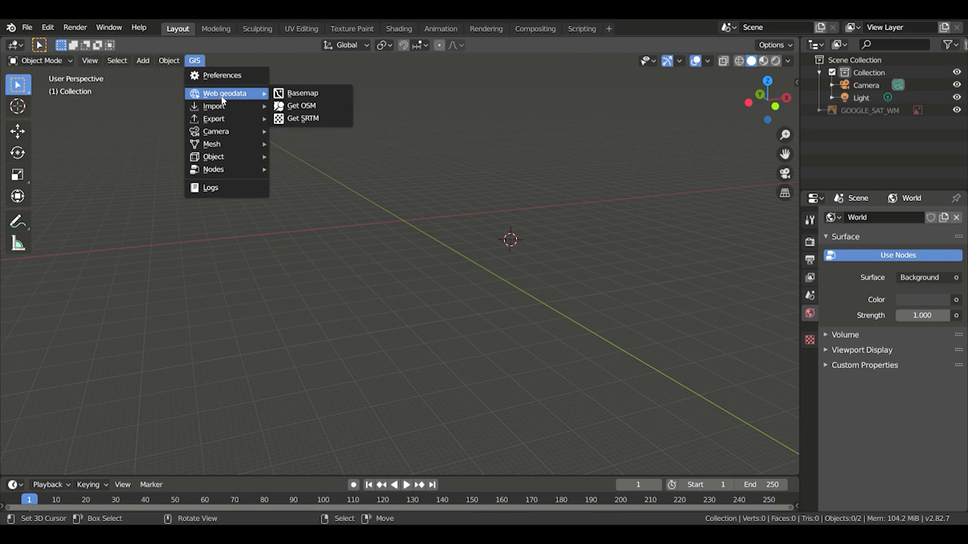
{"action": "left_click", "coordinate": [304, 98]}
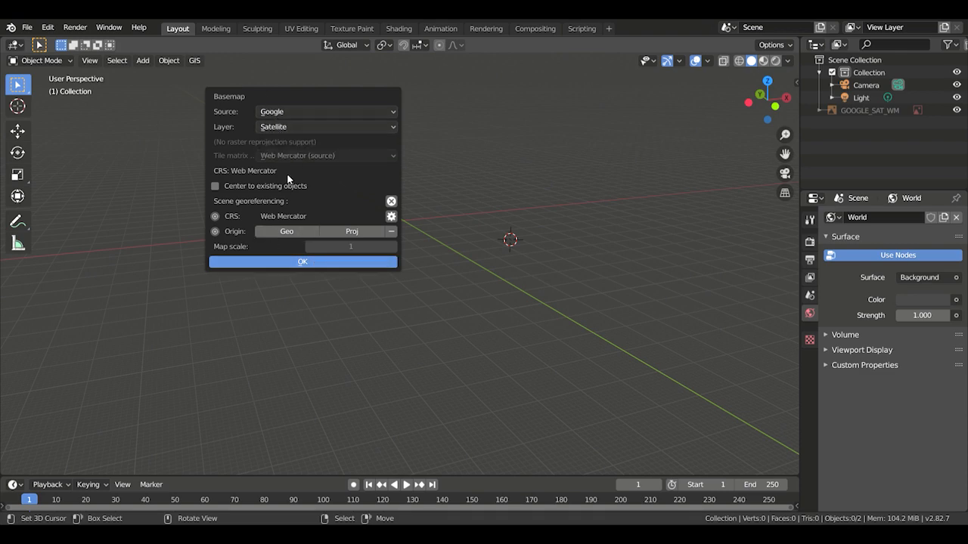
{"action": "left_click", "coordinate": [297, 262]}
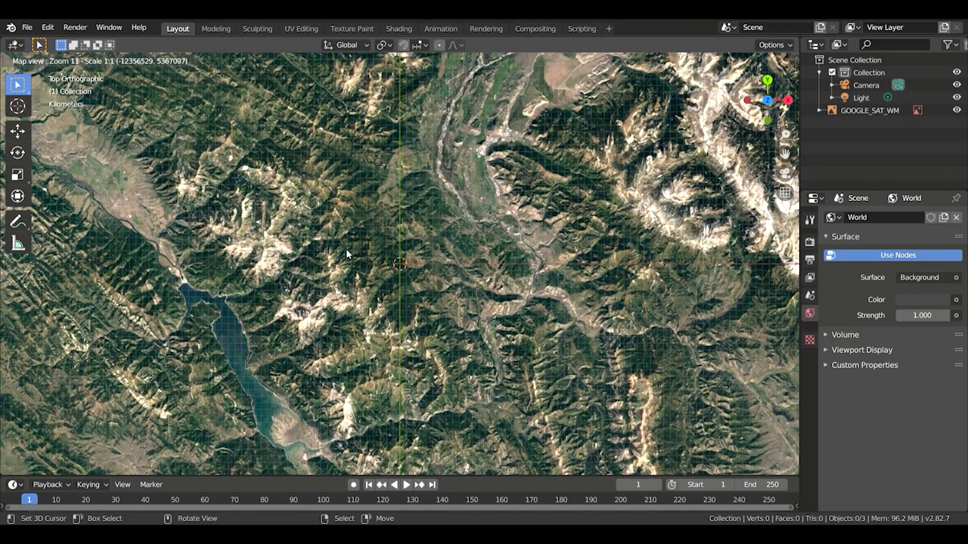
- Go to "Rocky Mountains" on the basemap using its place search
{"action": "scroll", "coordinate": [451, 270], "scroll_direction": "down", "scroll_amount": 9}
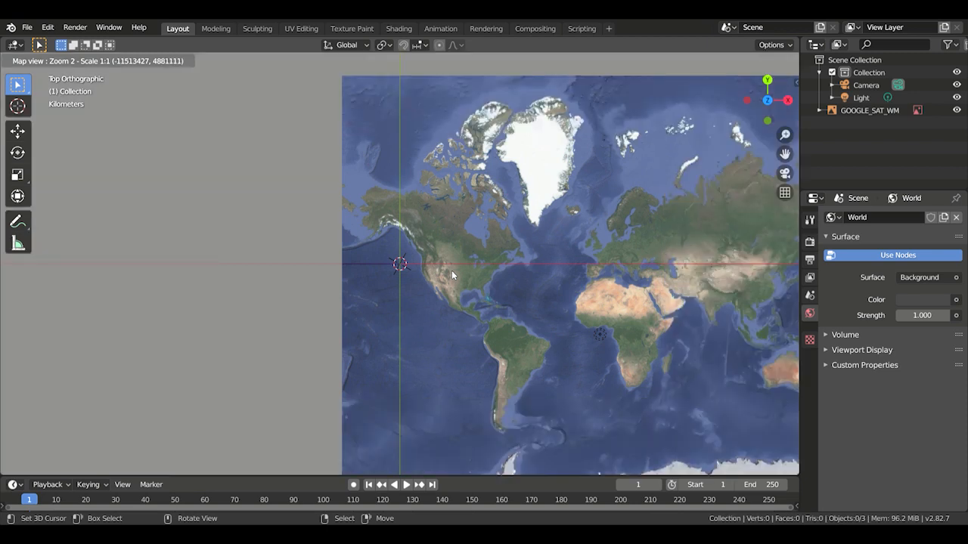
{"action": "key", "text": "g"}
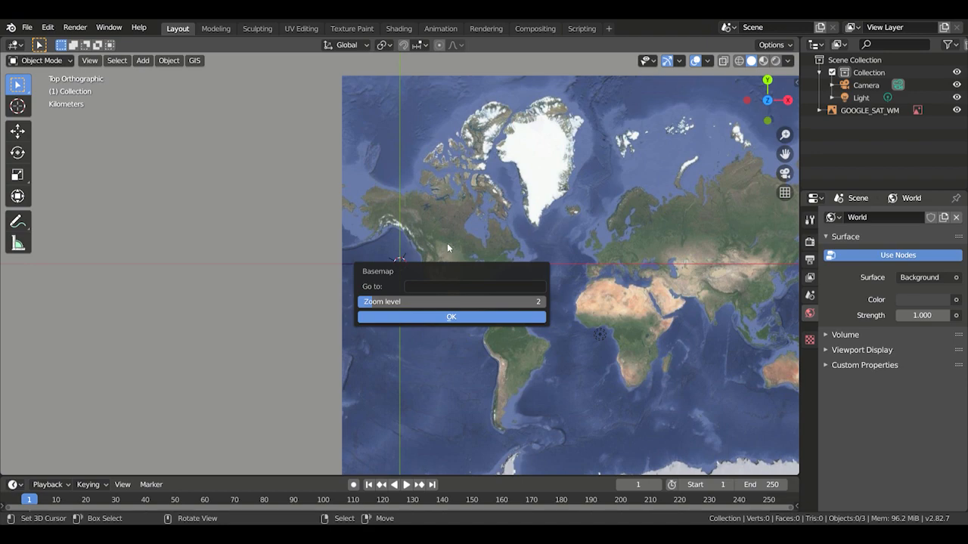
{"action": "scroll", "coordinate": [474, 250], "scroll_direction": "up", "scroll_amount": 1}
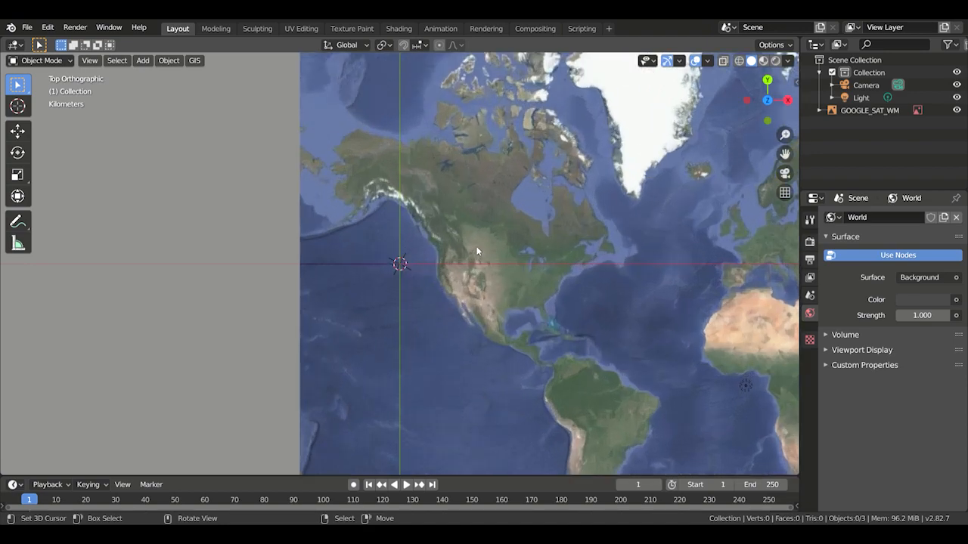
{"action": "scroll", "coordinate": [475, 244], "scroll_direction": "down", "scroll_amount": 1}
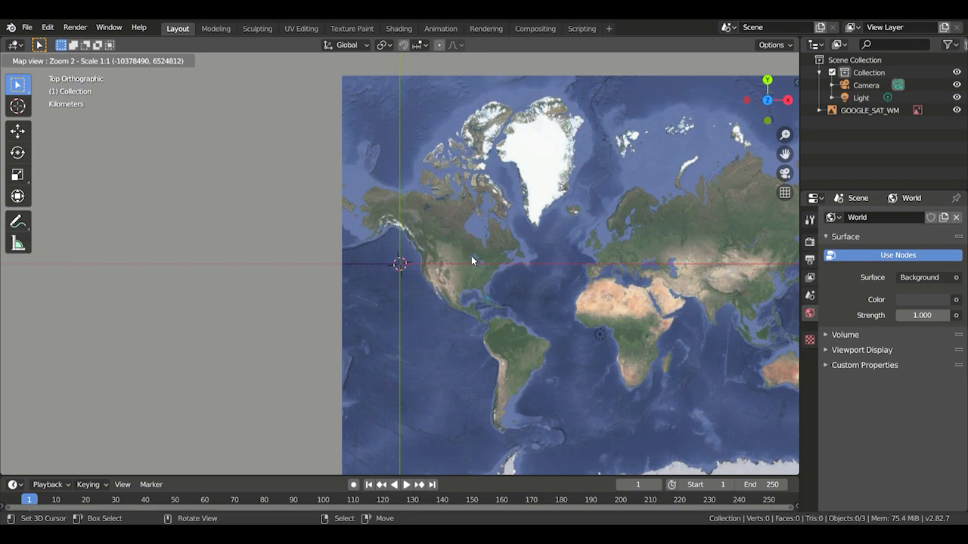
{"action": "key", "text": "g"}
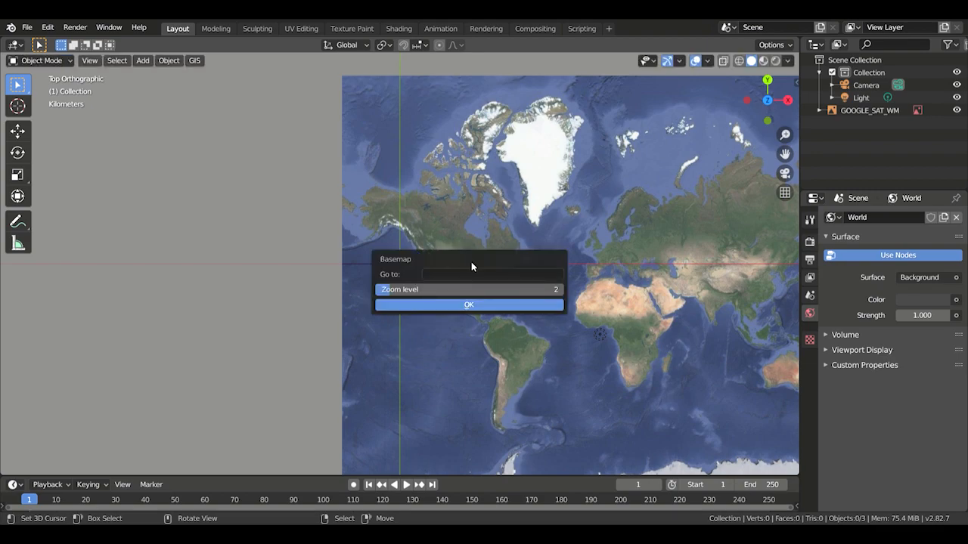
{"action": "left_click", "coordinate": [479, 275]}
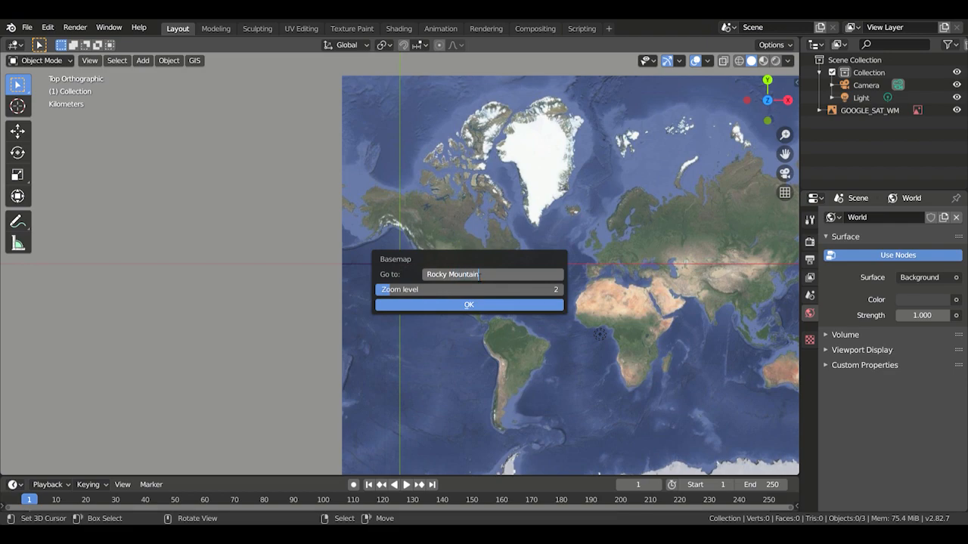
{"action": "left_click", "coordinate": [557, 289]}
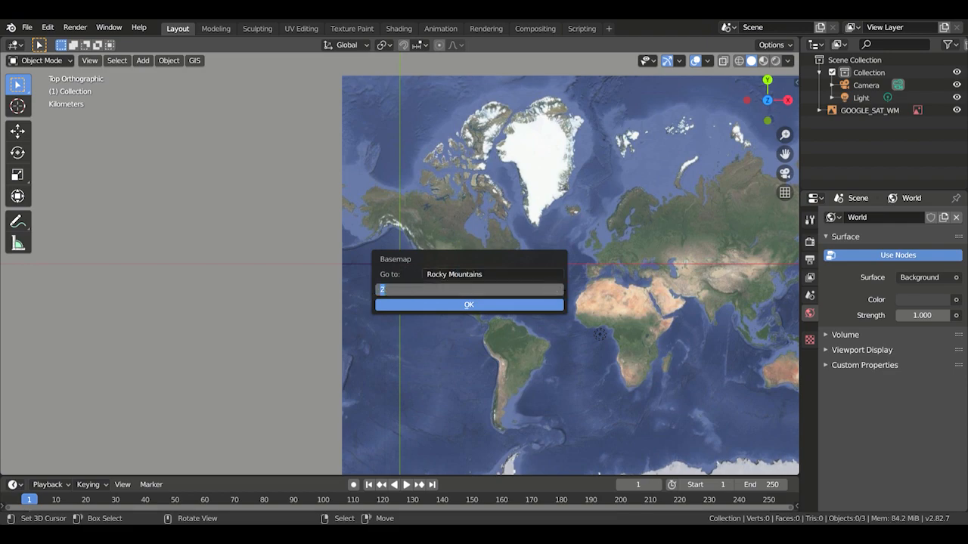
{"action": "left_click", "coordinate": [471, 305]}
{"action": "left_click", "coordinate": [470, 305]}
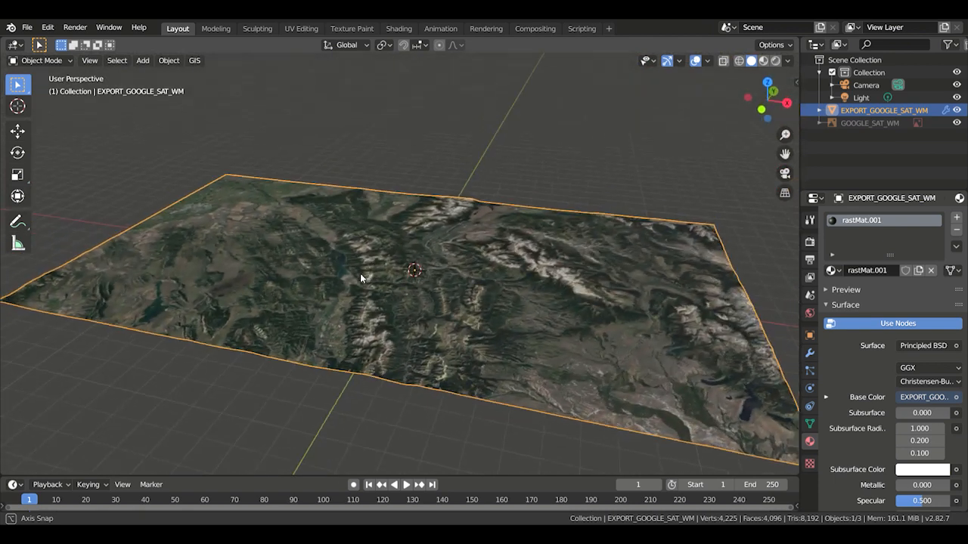
- Open the terrain's modifiers and try adjusting the displacement strength
{"action": "left_click", "coordinate": [809, 353]}
{"action": "middle_click_drag", "start_coordinate": [597, 298], "coordinate": [694, 350]}
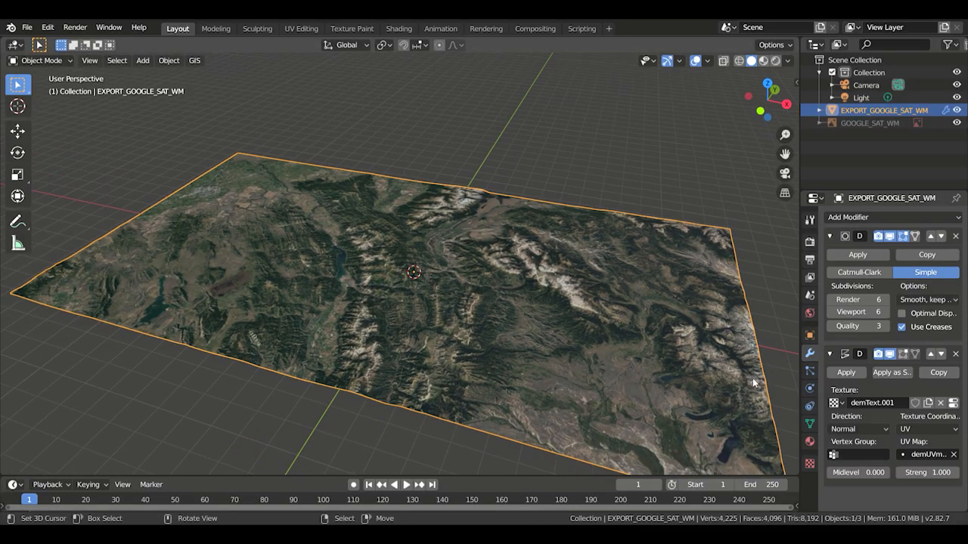
{"action": "mouse_move", "coordinate": [932, 472]}
{"action": "left_mouse_down"}
{"action": "mouse_move", "coordinate": [958, 471]}
{"action": "mouse_move", "coordinate": [932, 471]}
{"action": "left_mouse_up"}
{"action": "middle_click_drag", "start_coordinate": [579, 354], "coordinate": [419, 230]}
- Delete the oversized terrain and reload the Google Satellite basemap with its existing Web Mercator settings
{"action": "key", "text": "Delete"}
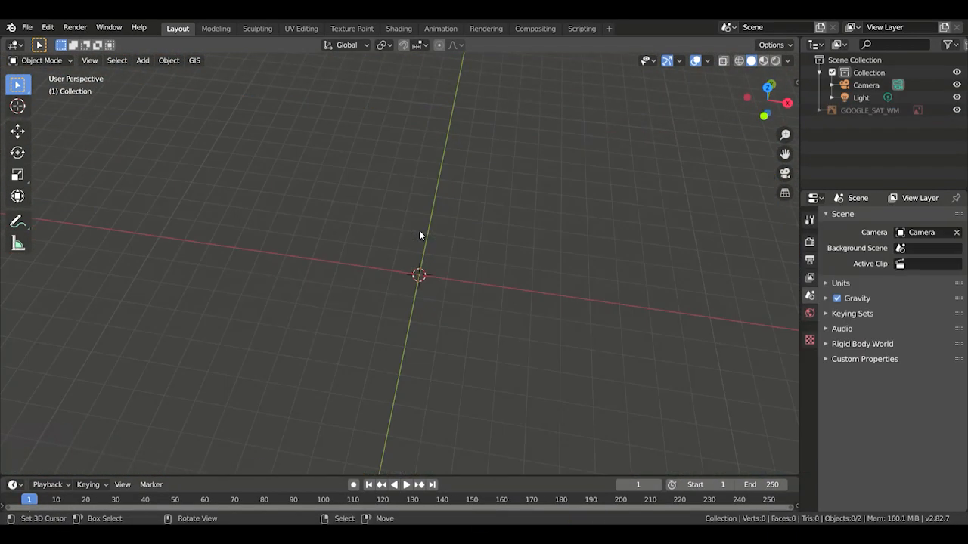
{"action": "left_click", "coordinate": [201, 64]}
{"action": "mouse_move", "coordinate": [227, 93]}
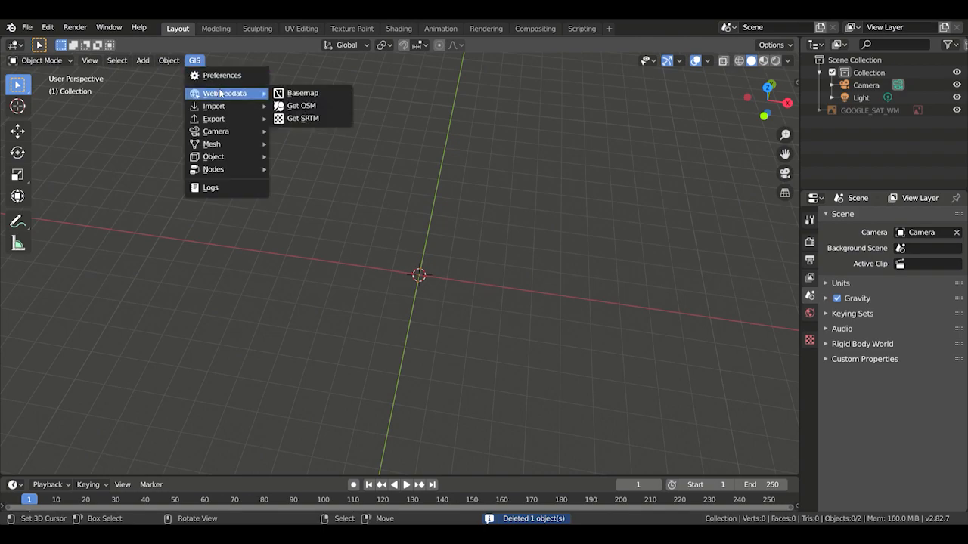
{"action": "left_click", "coordinate": [303, 94]}
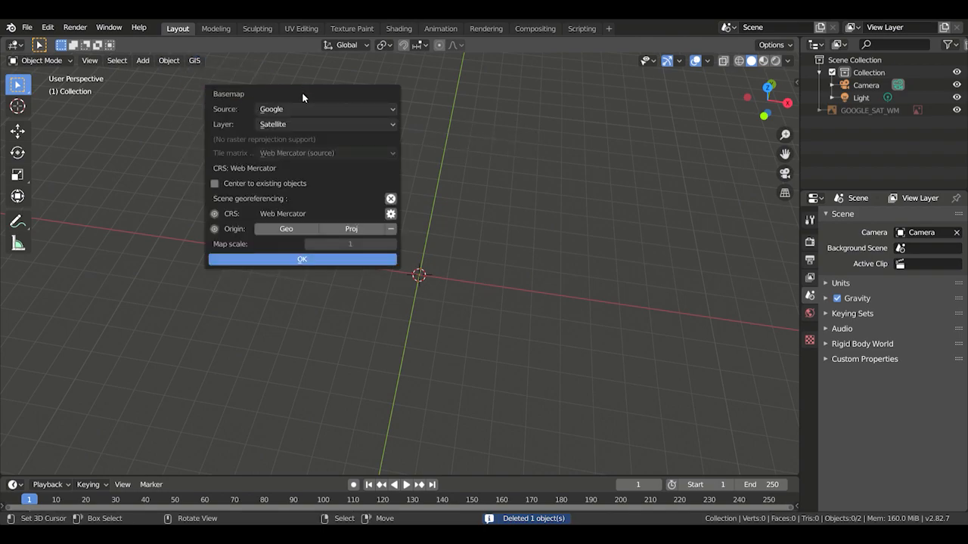
{"action": "left_click", "coordinate": [305, 262]}
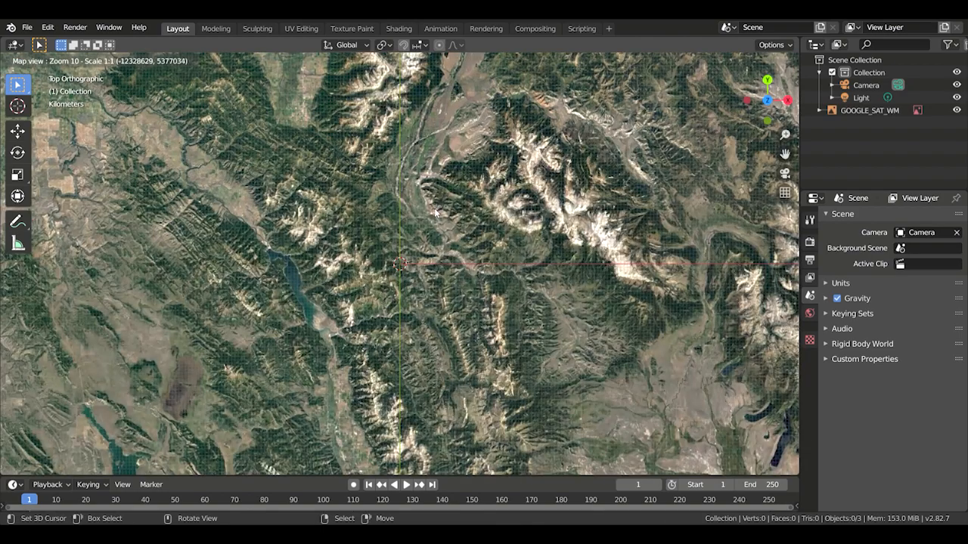
- Export the basemap view at zoom 11 as a textured plane and add SRTM elevation data to it
{"action": "scroll", "coordinate": [436, 278], "scroll_direction": "up", "scroll_amount": 1}
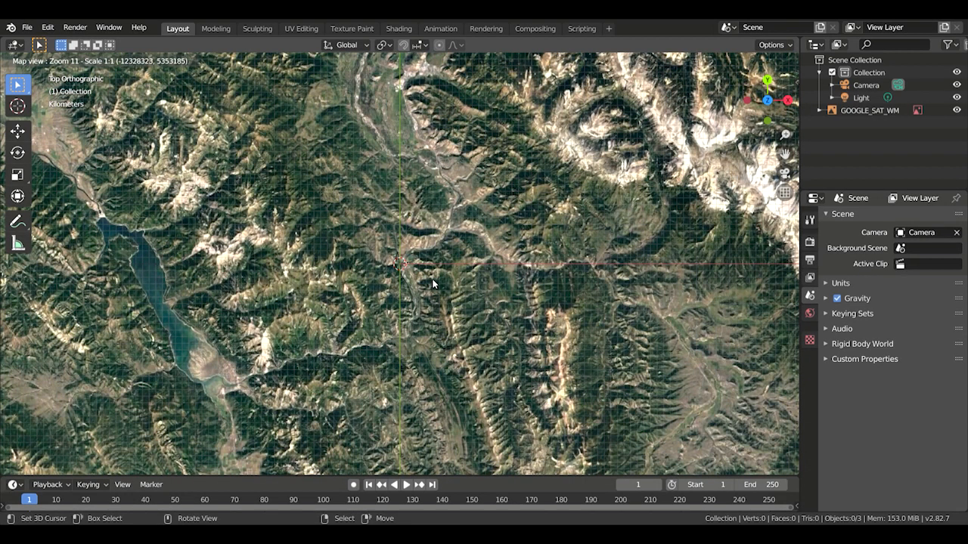
{"action": "key", "text": "e"}
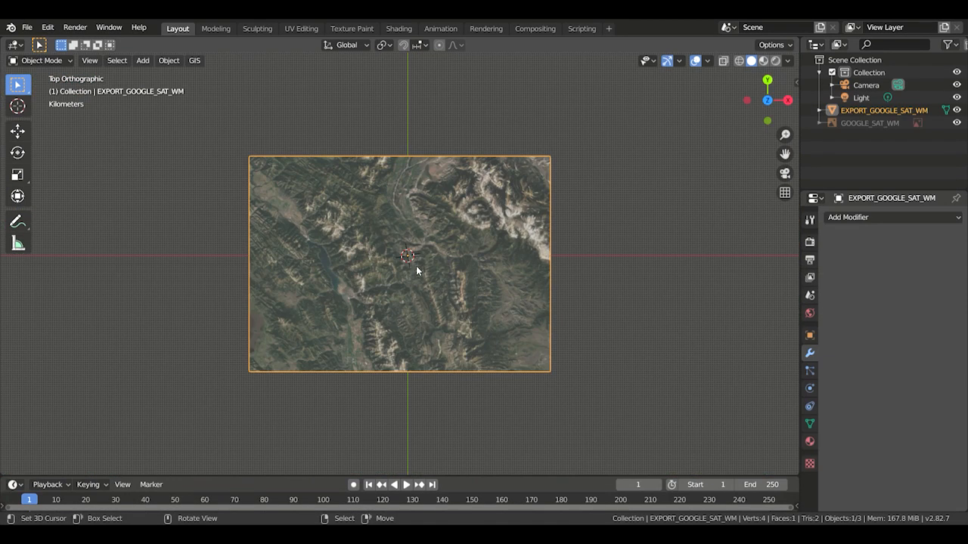
{"action": "middle_click_drag", "start_coordinate": [416, 270], "coordinate": [255, 136]}
{"action": "left_click", "coordinate": [195, 60]}
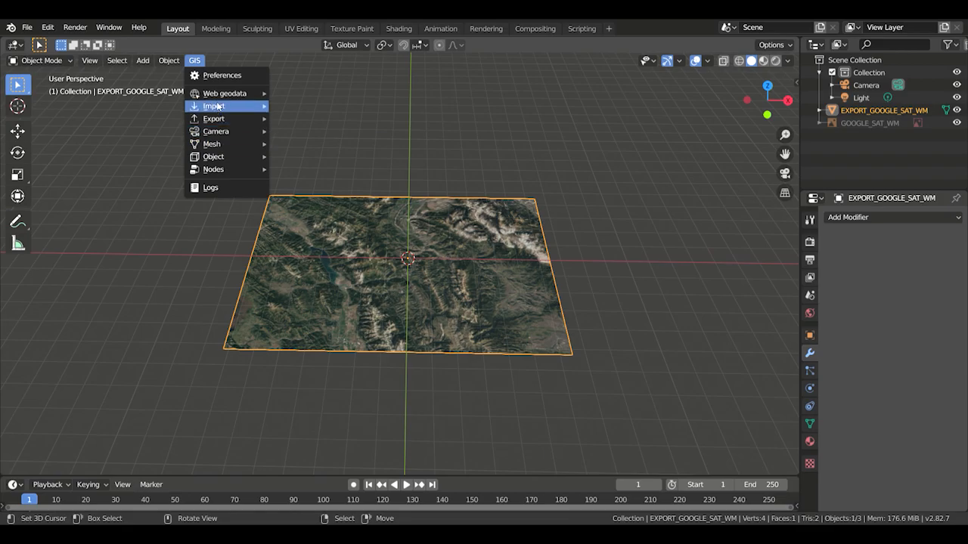
{"action": "mouse_move", "coordinate": [227, 93]}
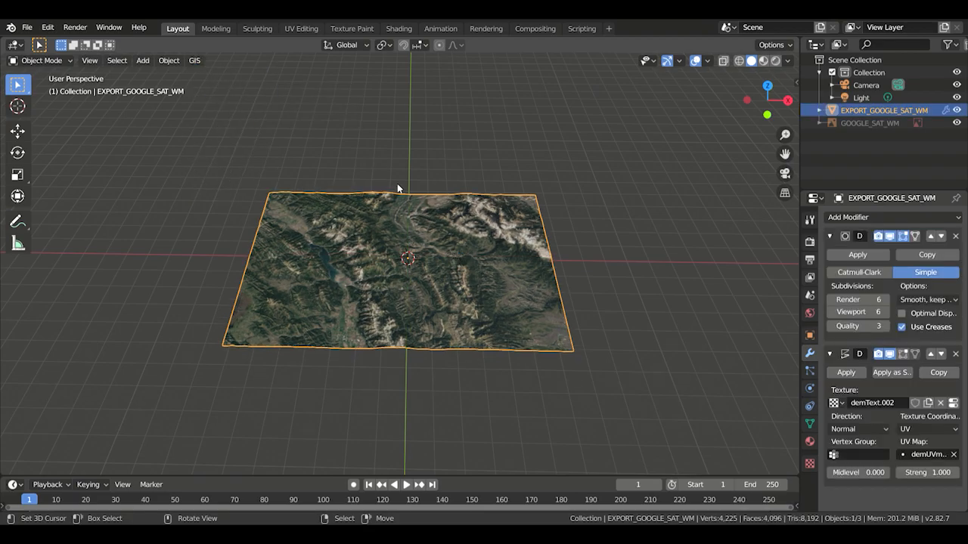
- Set the terrain's displacement strength to 3 and apply both the subdivision and displacement modifiers
{"action": "middle_click_drag", "start_coordinate": [375, 158], "coordinate": [474, 195]}
{"action": "scroll", "coordinate": [473, 195], "scroll_direction": "up", "scroll_amount": 5}
{"action": "left_click_drag", "start_coordinate": [930, 473], "coordinate": [959, 473]}
{"action": "middle_click_drag", "start_coordinate": [499, 226], "coordinate": [522, 278]}
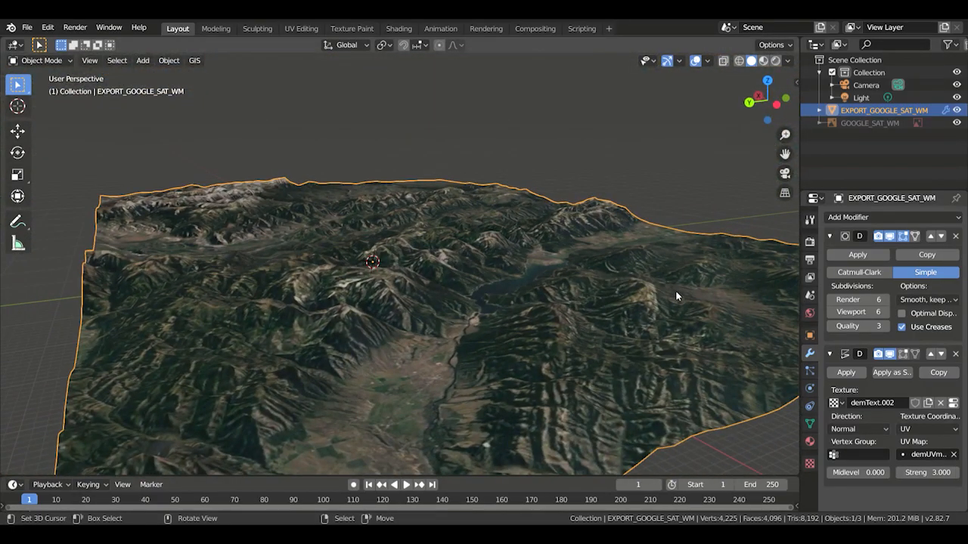
{"action": "left_click", "coordinate": [840, 256]}
{"action": "left_click", "coordinate": [840, 256]}
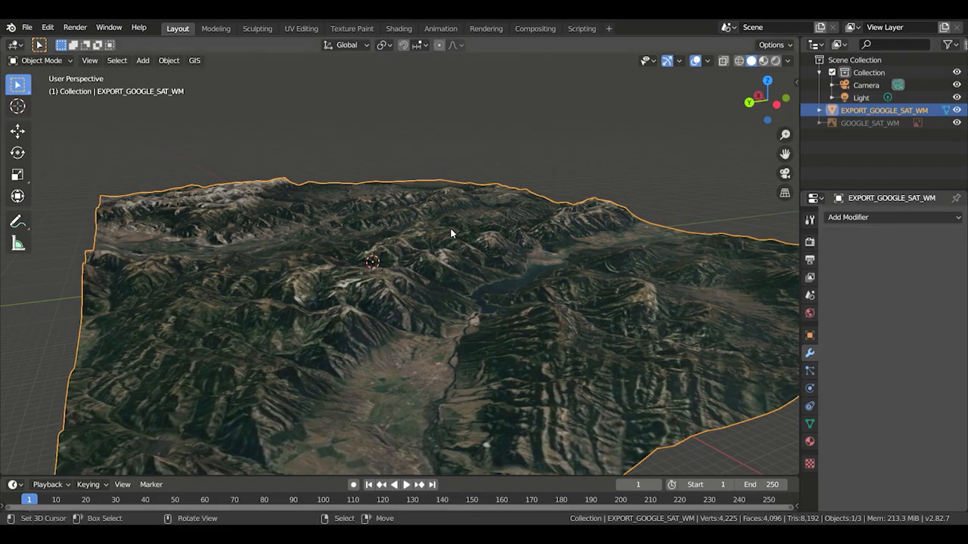
- Extrude the entire terrain mesh downward by about 18,240 m along its local Z axis
{"action": "middle_click_drag", "start_coordinate": [284, 250], "coordinate": [550, 284]}
{"action": "scroll", "coordinate": [424, 254], "scroll_direction": "down", "scroll_amount": 7}
{"action": "scroll", "coordinate": [426, 301], "scroll_direction": "up", "scroll_amount": 7}
{"action": "middle_click_drag", "start_coordinate": [427, 304], "coordinate": [480, 291]}
{"action": "scroll", "coordinate": [512, 279], "scroll_direction": "down", "scroll_amount": 3}
{"action": "key", "text": "Tab"}
{"action": "key", "text": "a"}
{"action": "key", "text": "e"}
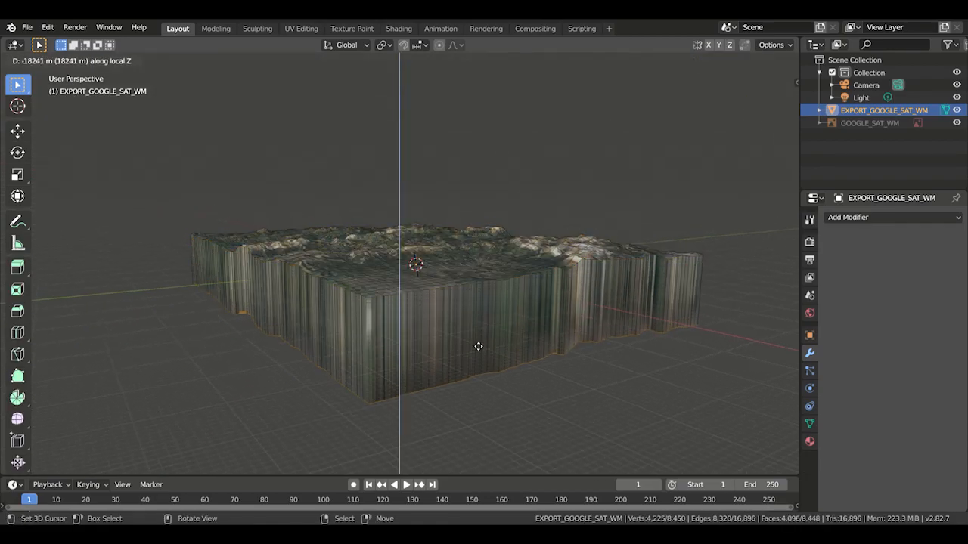
{"action": "left_click", "coordinate": [478, 344]}
- Flatten the extruded underside by scaling it to 0 along the Z axis
{"action": "key", "text": "s"}
{"action": "key", "text": "z"}
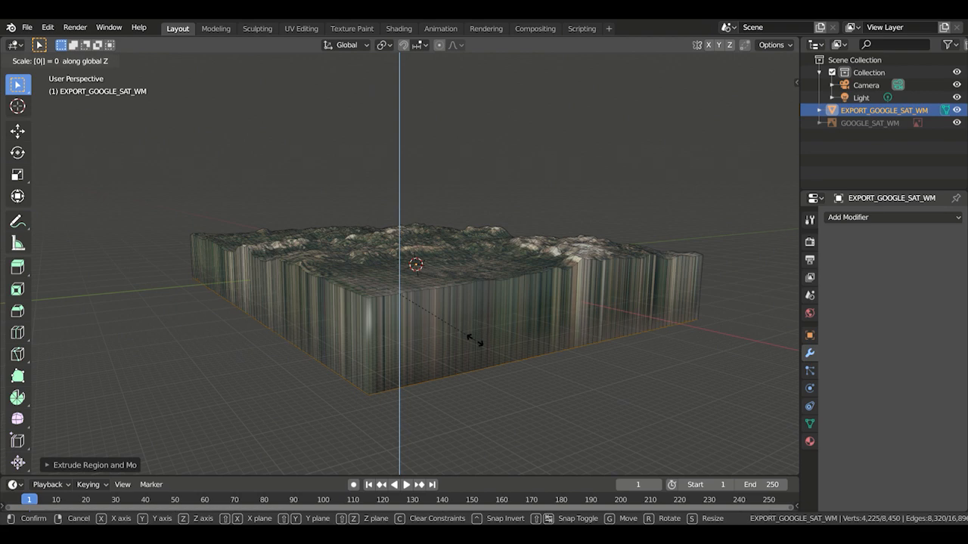
{"action": "left_click", "coordinate": [477, 343]}
- Circle-select the faces on all four side walls of the terrain block
{"action": "mouse_move", "coordinate": [464, 348]}
{"action": "middle_mouse_down"}
{"action": "mouse_move", "coordinate": [318, 364]}
{"action": "mouse_move", "coordinate": [363, 333]}
{"action": "mouse_move", "coordinate": [397, 257]}
{"action": "middle_mouse_up"}
{"action": "key", "text": "c"}
{"action": "mouse_move", "coordinate": [442, 307]}
{"action": "left_mouse_down"}
{"action": "mouse_move", "coordinate": [346, 313]}
{"action": "mouse_move", "coordinate": [129, 296]}
{"action": "mouse_move", "coordinate": [406, 291]}
{"action": "mouse_move", "coordinate": [582, 309]}
{"action": "left_mouse_up"}
{"action": "key", "text": "Escape"}
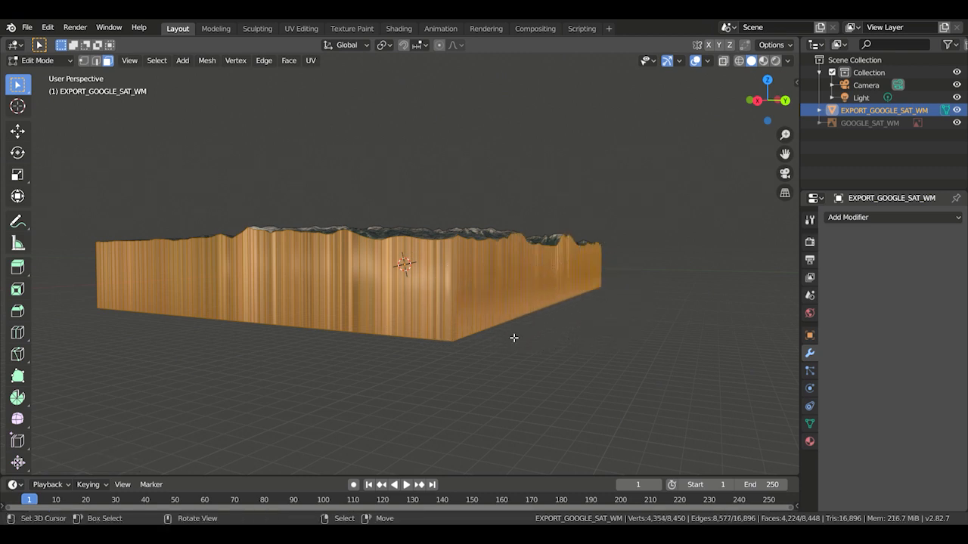
{"action": "mouse_move", "coordinate": [514, 337]}
{"action": "middle_mouse_down"}
{"action": "mouse_move", "coordinate": [356, 326]}
{"action": "mouse_move", "coordinate": [343, 335]}
{"action": "middle_mouse_up"}
{"action": "right_click", "coordinate": [262, 278], "text": "shift"}
{"action": "key", "text": "c"}
{"action": "mouse_move", "coordinate": [263, 274]}
{"action": "left_mouse_down"}
{"action": "mouse_move", "coordinate": [628, 304]}
{"action": "mouse_move", "coordinate": [700, 294]}
{"action": "left_mouse_up"}
{"action": "key", "text": "Escape"}
{"action": "middle_click_drag", "start_coordinate": [691, 295], "coordinate": [296, 335]}
{"action": "key", "text": "c"}
{"action": "mouse_move", "coordinate": [95, 288]}
{"action": "left_mouse_down"}
{"action": "mouse_move", "coordinate": [461, 309]}
{"action": "mouse_move", "coordinate": [726, 306]}
{"action": "left_mouse_up"}
{"action": "key", "text": "Escape"}
{"action": "mouse_move", "coordinate": [734, 309]}
{"action": "middle_mouse_down"}
{"action": "mouse_move", "coordinate": [461, 415]}
{"action": "mouse_move", "coordinate": [518, 318]}
{"action": "mouse_move", "coordinate": [529, 340]}
{"action": "middle_mouse_up"}
- Add a second material slot with a new material and give it a muted brown base color
{"action": "left_click", "coordinate": [809, 441]}
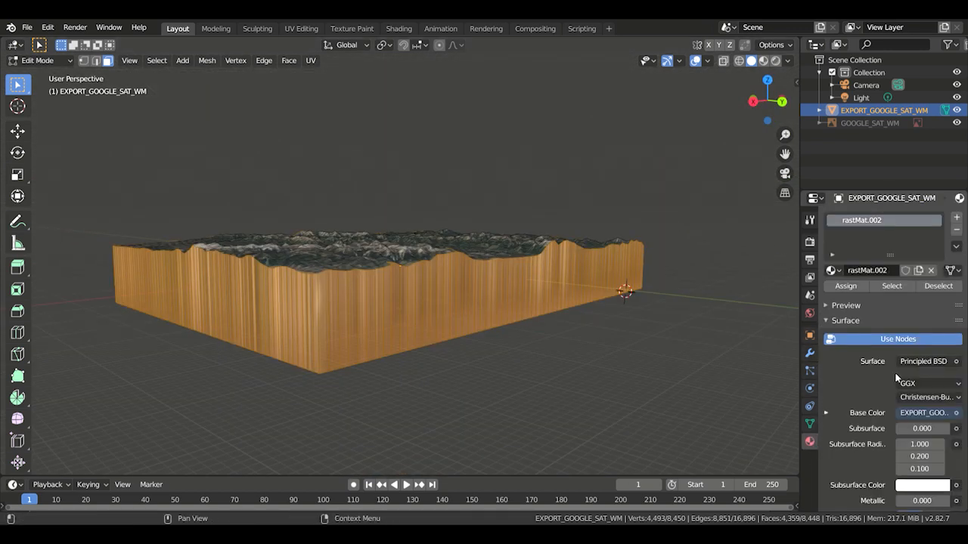
{"action": "left_click", "coordinate": [957, 218]}
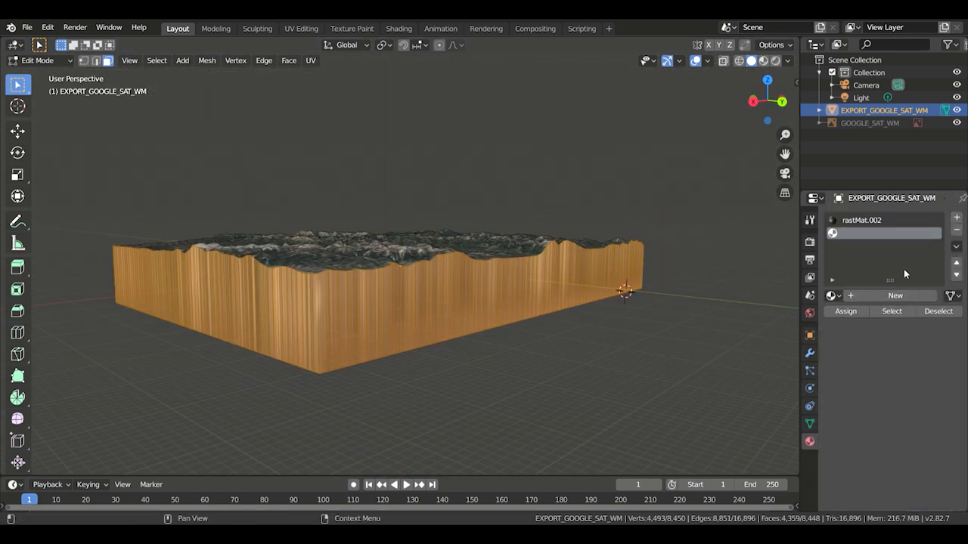
{"action": "left_click", "coordinate": [848, 295]}
{"action": "left_click", "coordinate": [910, 440]}
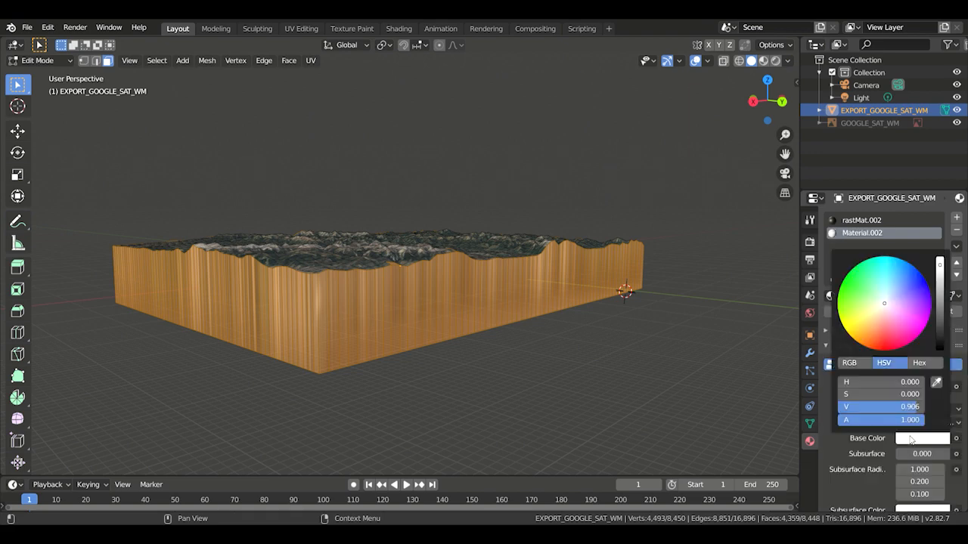
{"action": "left_click_drag", "start_coordinate": [883, 301], "coordinate": [871, 322]}
{"action": "left_click_drag", "start_coordinate": [944, 297], "coordinate": [941, 313]}
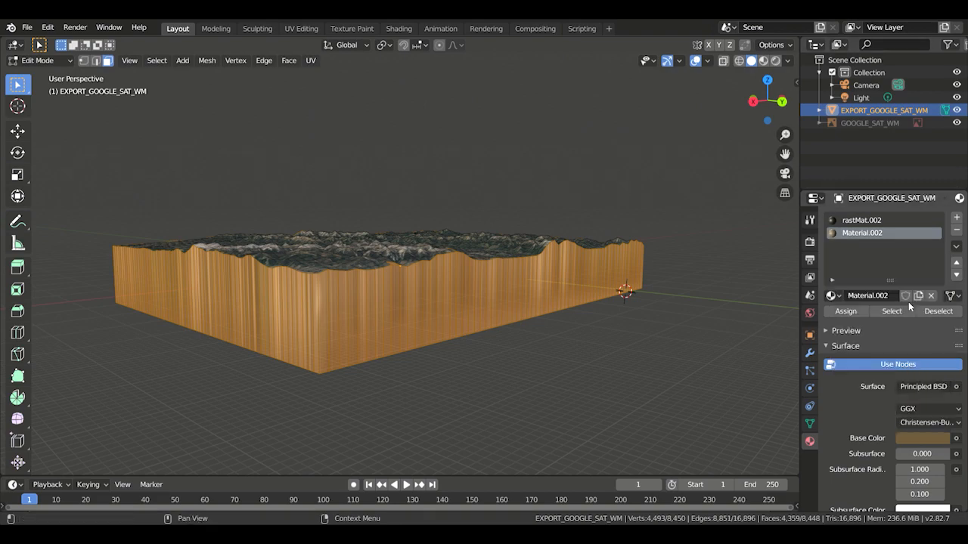
- Assign the new brown material to the selected wall faces and set its viewport display color to a light tan brown
{"action": "left_click", "coordinate": [846, 311]}
{"action": "scroll", "coordinate": [872, 393], "scroll_direction": "down", "scroll_amount": 10}
{"action": "scroll", "coordinate": [896, 376], "scroll_direction": "down", "scroll_amount": 7}
{"action": "left_click", "coordinate": [918, 458]}
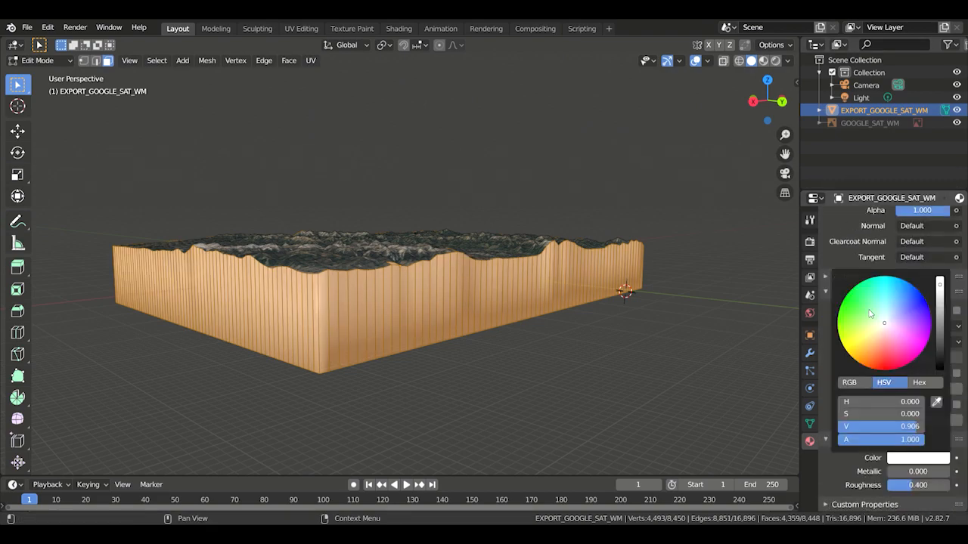
{"action": "left_click_drag", "start_coordinate": [880, 330], "coordinate": [873, 341]}
{"action": "left_click_drag", "start_coordinate": [942, 299], "coordinate": [940, 334]}
{"action": "scroll", "coordinate": [871, 264], "scroll_direction": "up", "scroll_amount": 5}
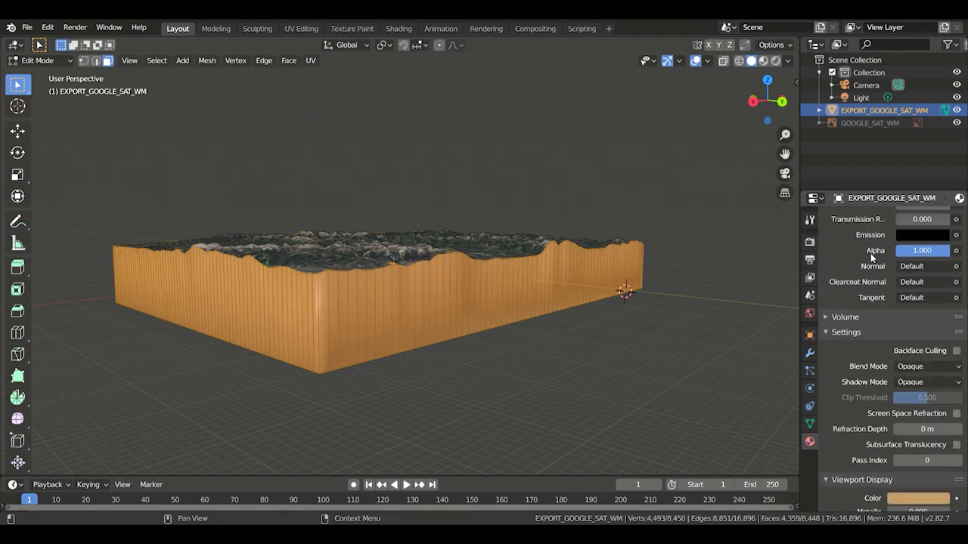
{"action": "scroll", "coordinate": [877, 273], "scroll_direction": "down", "scroll_amount": 2}
- Reassign the brown material to the selected wall faces and return the terrain to Object Mode
{"action": "scroll", "coordinate": [756, 325], "scroll_direction": "up", "scroll_amount": 6}
{"action": "scroll", "coordinate": [869, 261], "scroll_direction": "up", "scroll_amount": 10}
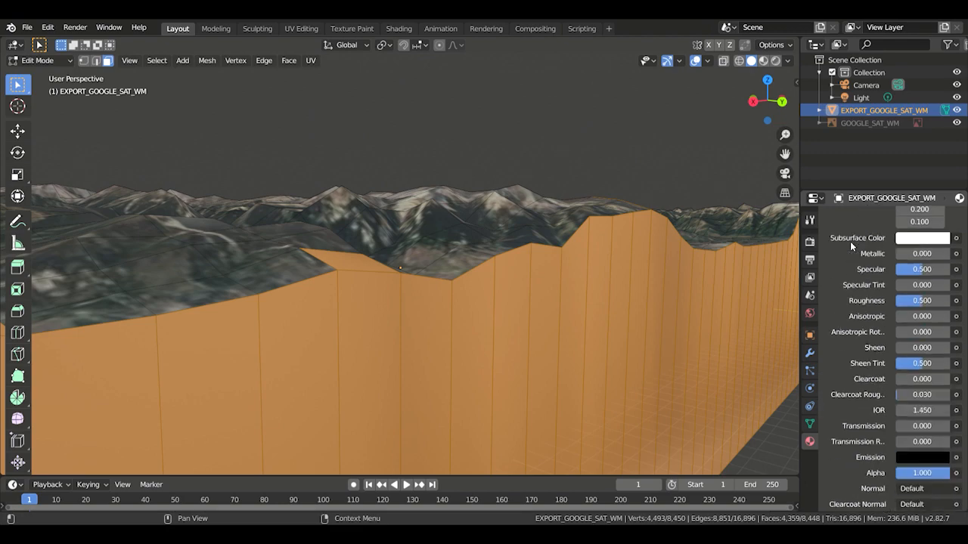
{"action": "left_click", "coordinate": [856, 312]}
{"action": "scroll", "coordinate": [594, 277], "scroll_direction": "down", "scroll_amount": 10}
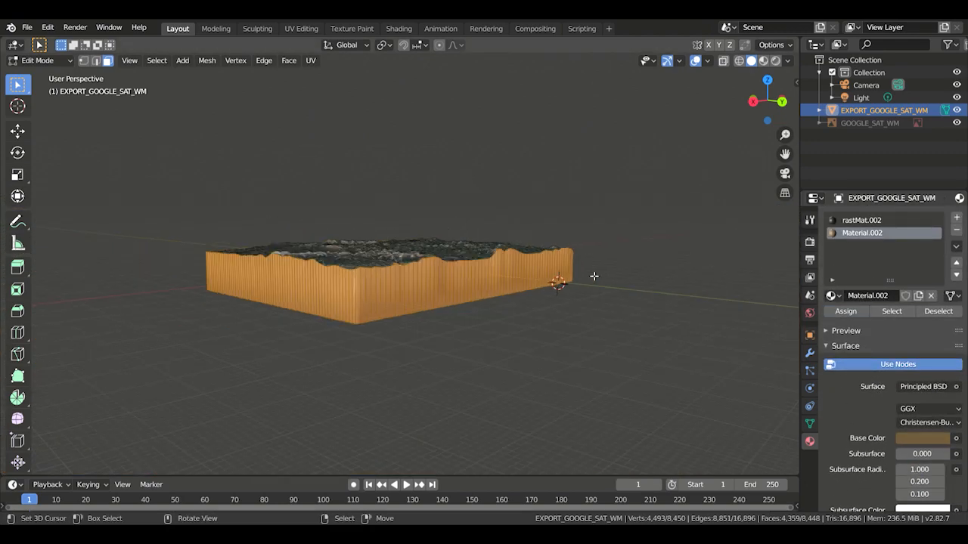
{"action": "key", "text": "Tab"}
- Examine the terrain block from several sides and up close, checking the brown walls and the satellite-textured surface
{"action": "middle_click_drag", "start_coordinate": [483, 227], "coordinate": [520, 290]}
{"action": "middle_click_drag", "start_coordinate": [390, 295], "coordinate": [561, 272]}
{"action": "scroll", "coordinate": [481, 257], "scroll_direction": "up", "scroll_amount": 4}
{"action": "middle_click_drag", "start_coordinate": [275, 194], "coordinate": [384, 225]}
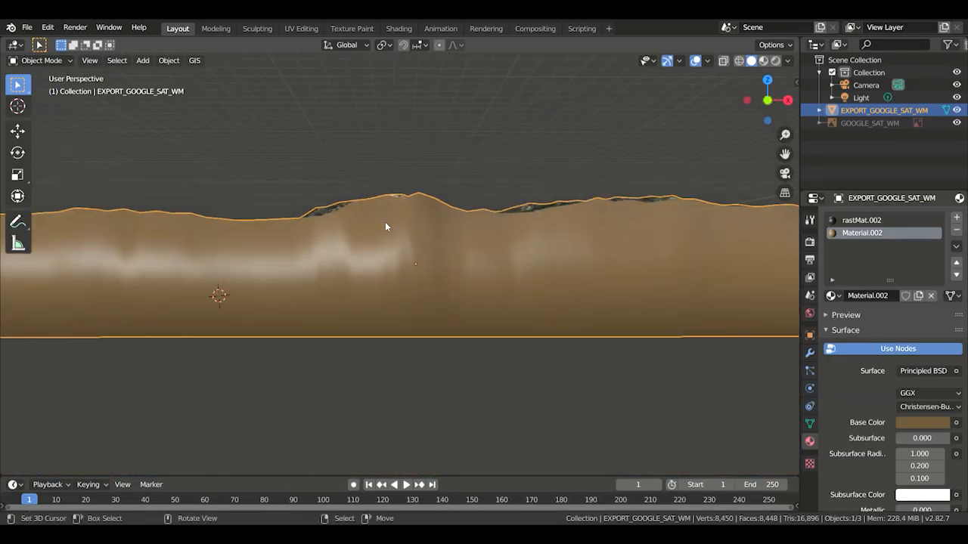
{"action": "middle_click_drag", "start_coordinate": [302, 222], "coordinate": [337, 220]}
{"action": "scroll", "coordinate": [441, 241], "scroll_direction": "down", "scroll_amount": 5}
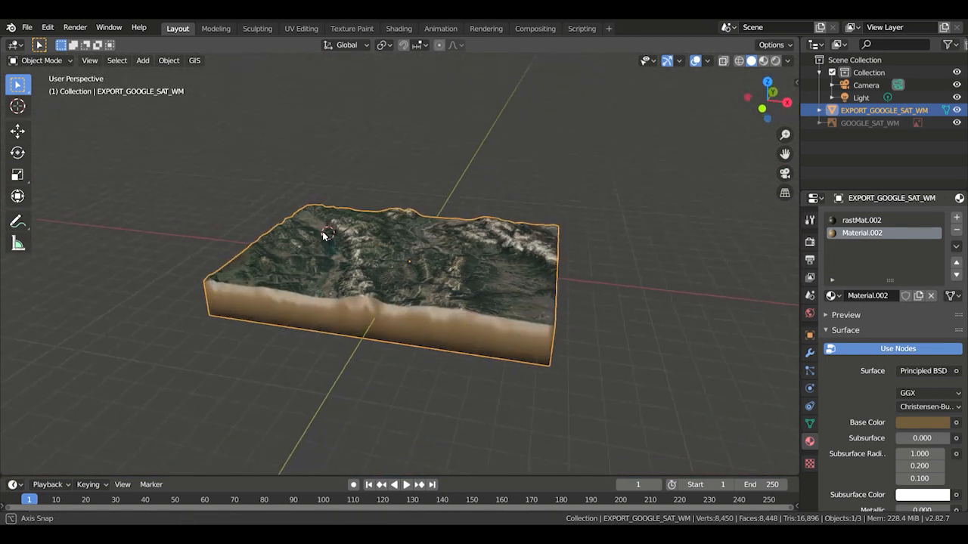
{"action": "scroll", "coordinate": [337, 220], "scroll_direction": "up", "scroll_amount": 3}
{"action": "scroll", "coordinate": [566, 313], "scroll_direction": "up", "scroll_amount": 2}
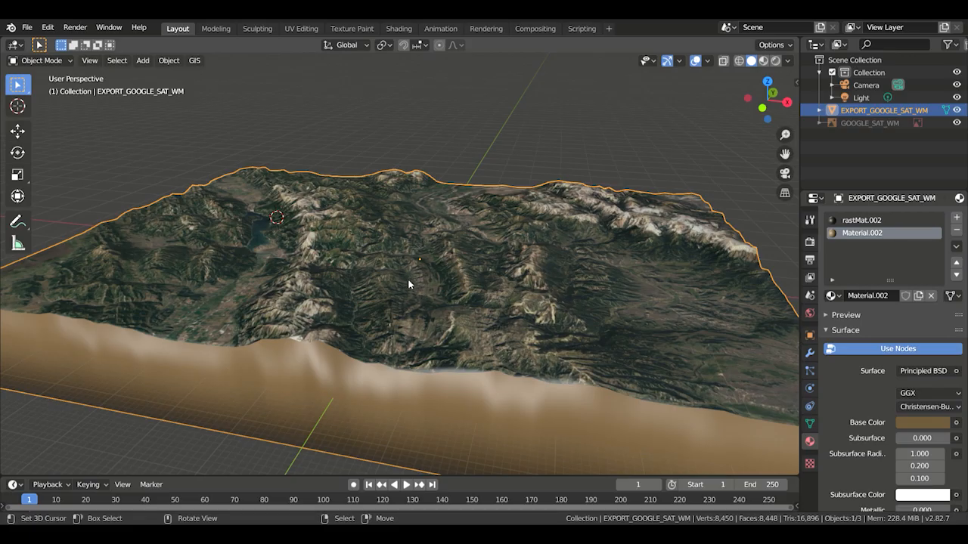
{"action": "middle_click_drag", "start_coordinate": [412, 236], "coordinate": [402, 268]}
{"action": "scroll", "coordinate": [430, 277], "scroll_direction": "down", "scroll_amount": 5}
{"action": "scroll", "coordinate": [453, 272], "scroll_direction": "up", "scroll_amount": 5}
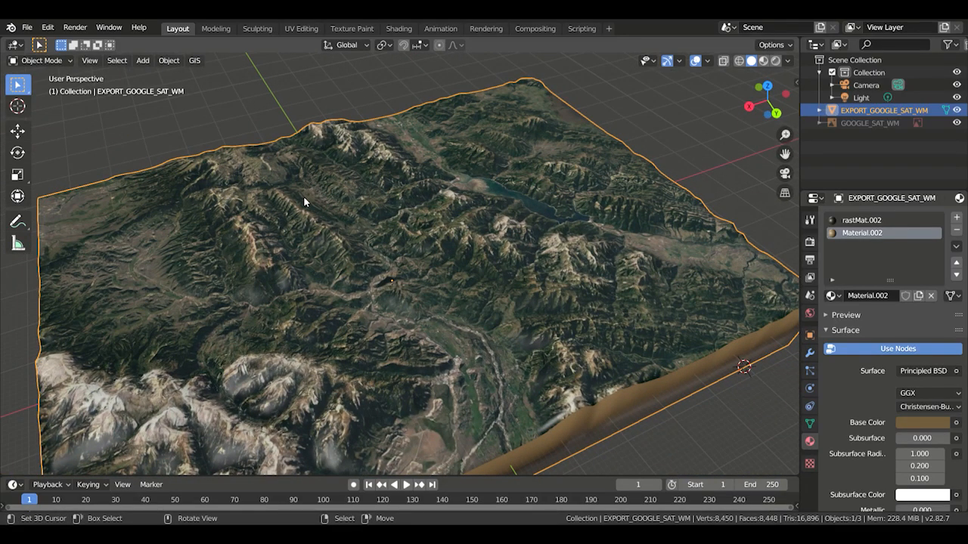